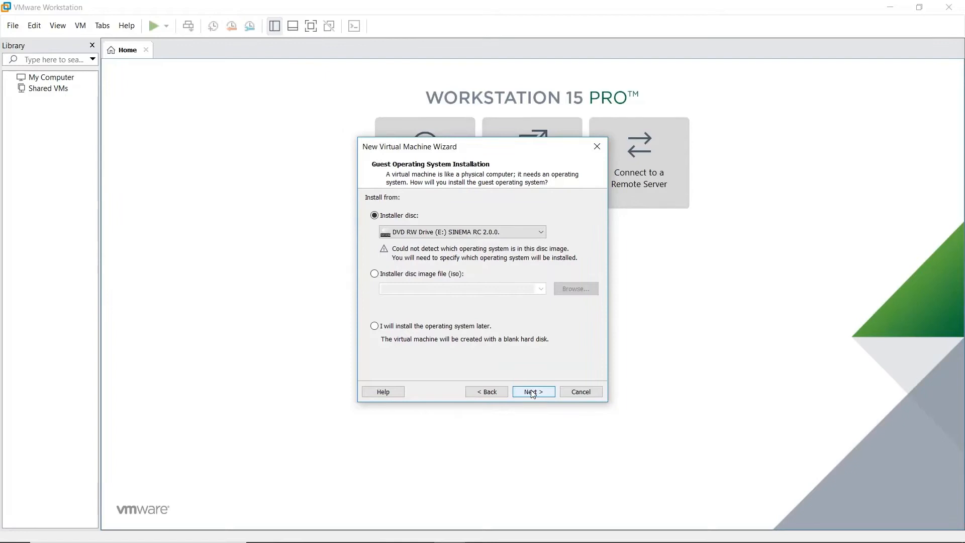
Choose Ubuntu 64-bit, name the VM 'SINEMA RC Tutorial VM' and store it in C:\SINEMA RC Tutorial VM.
left_click(532, 392)
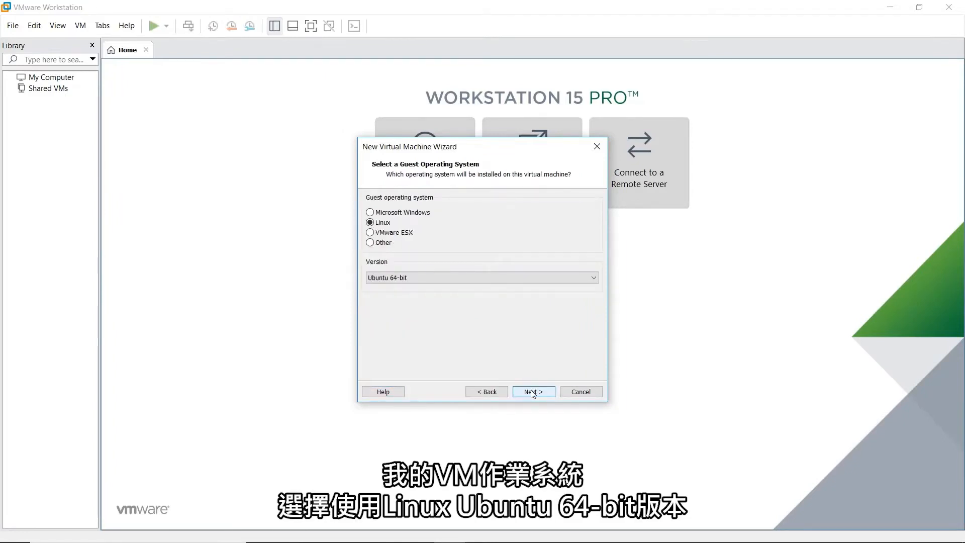
left_click(532, 391)
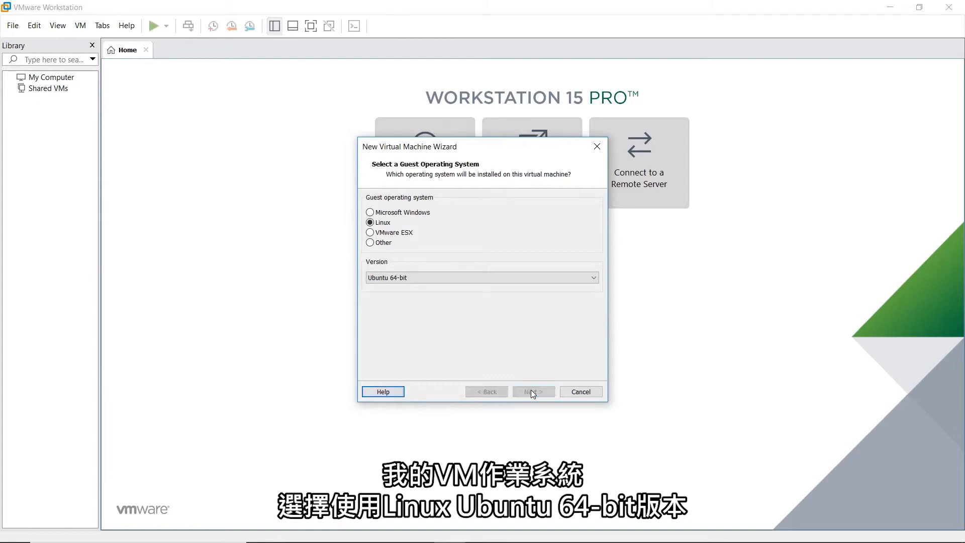
type("S")
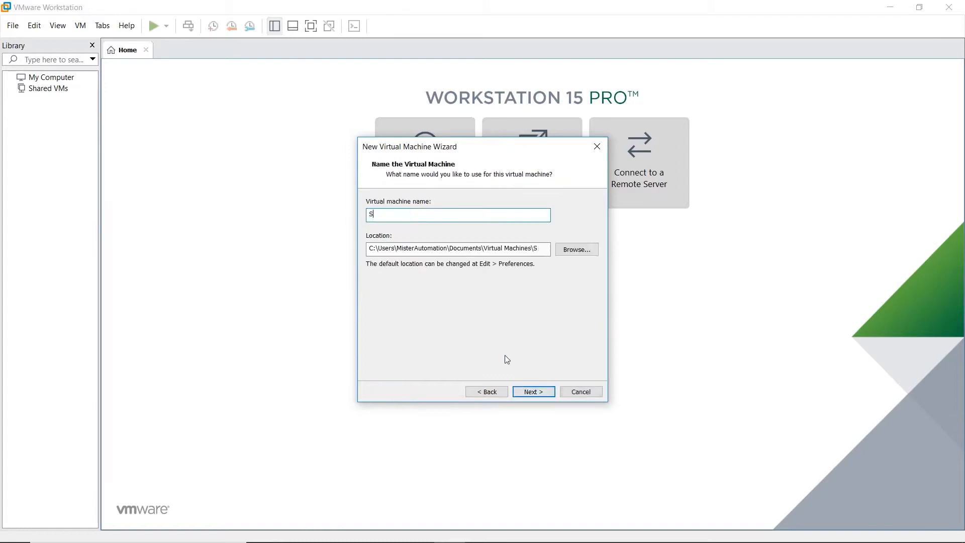
type("INEMA RC Tu")
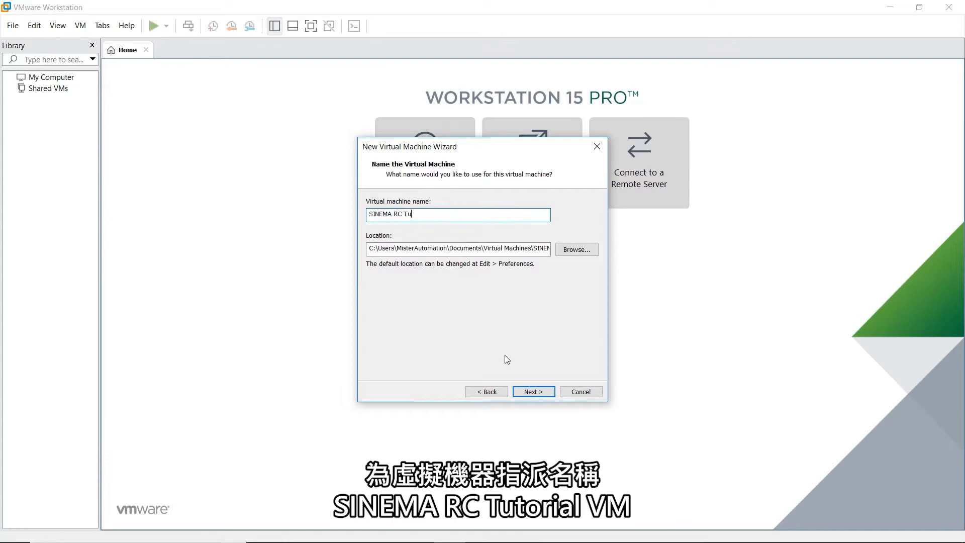
type("torial VM")
left_click(572, 250)
scroll(491, 272, "down", 2)
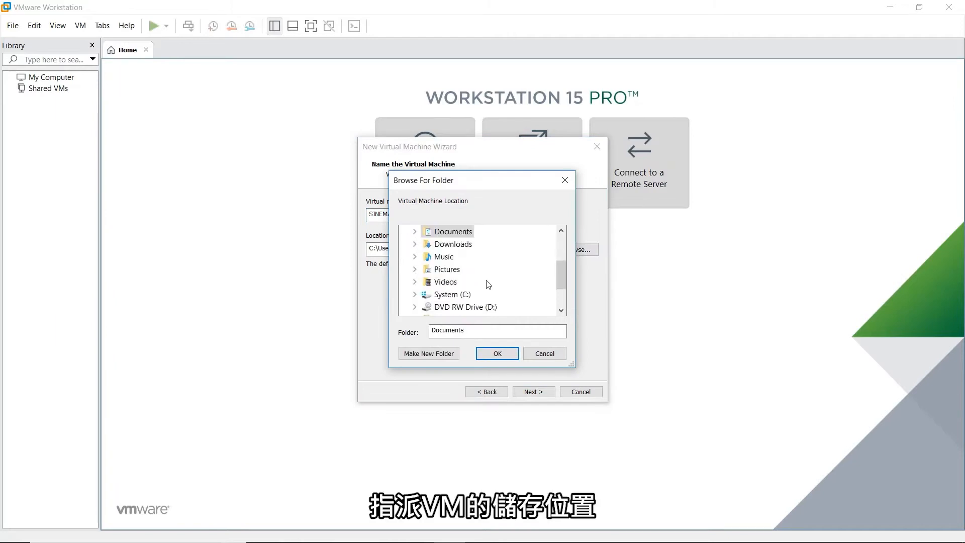
double_click(465, 297)
left_click(482, 282)
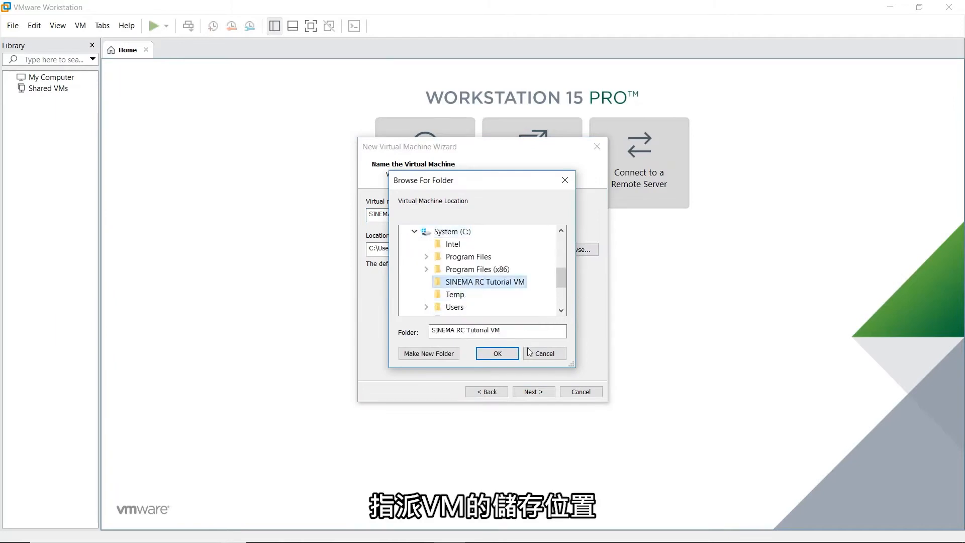
left_click(497, 353)
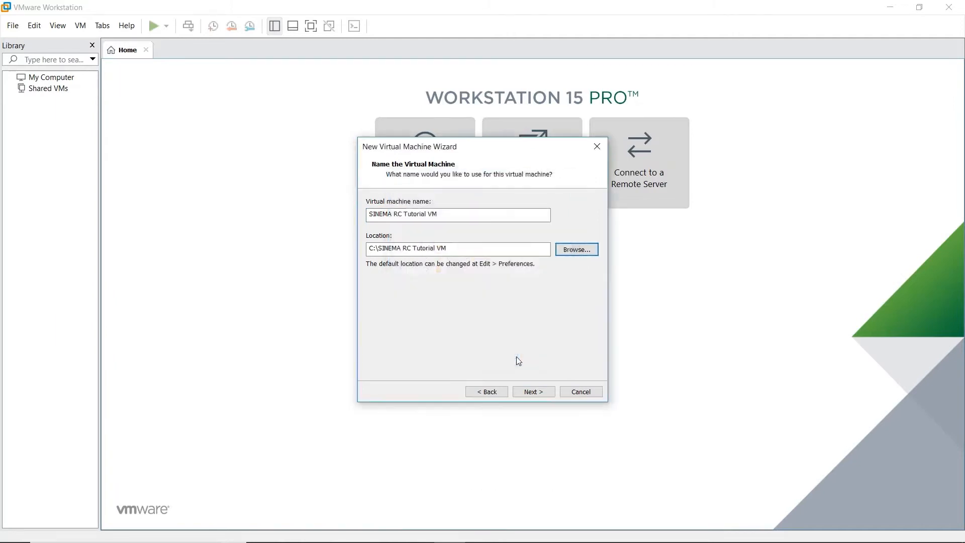
Set the maximum disk size to 60 GB and finish creating the VM.
left_click(533, 391)
left_click(470, 229)
key("BackSpace")
type("60.0")
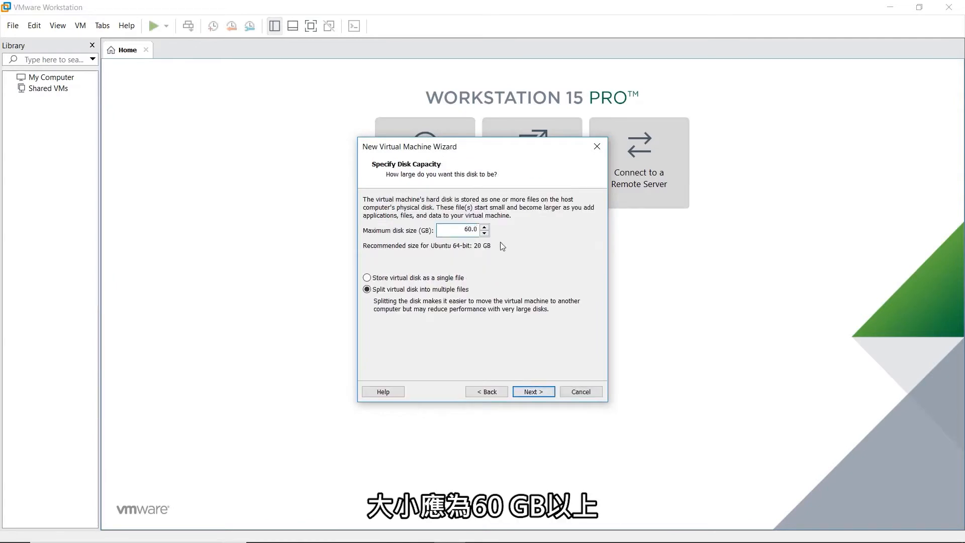
left_click(534, 393)
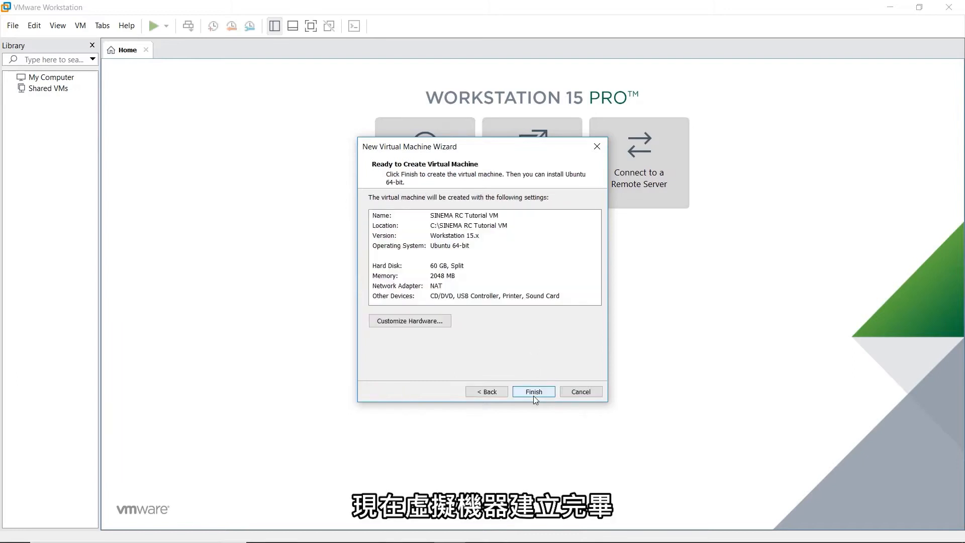
left_click(533, 392)
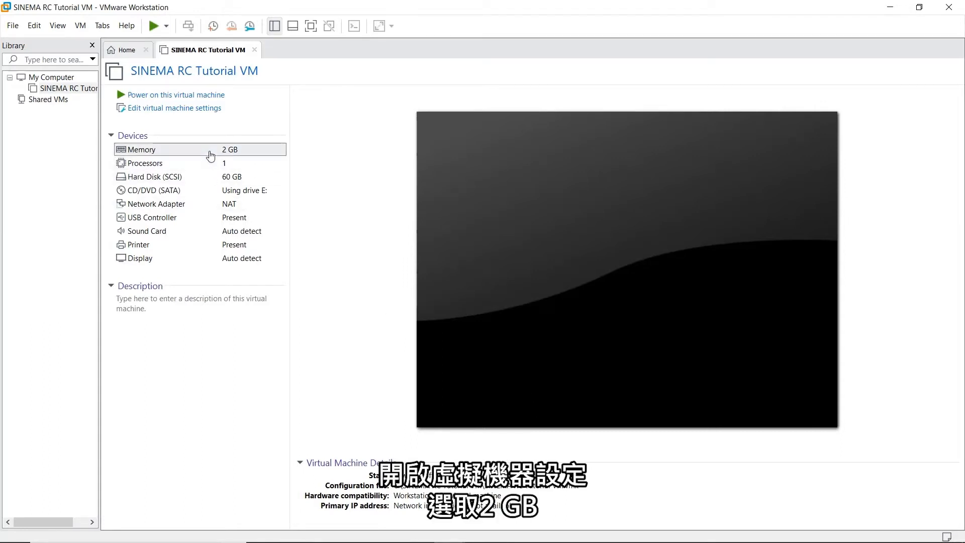
In the VM's hardware settings, change the network adapter from NAT to Bridged (Automatic).
double_click(210, 152)
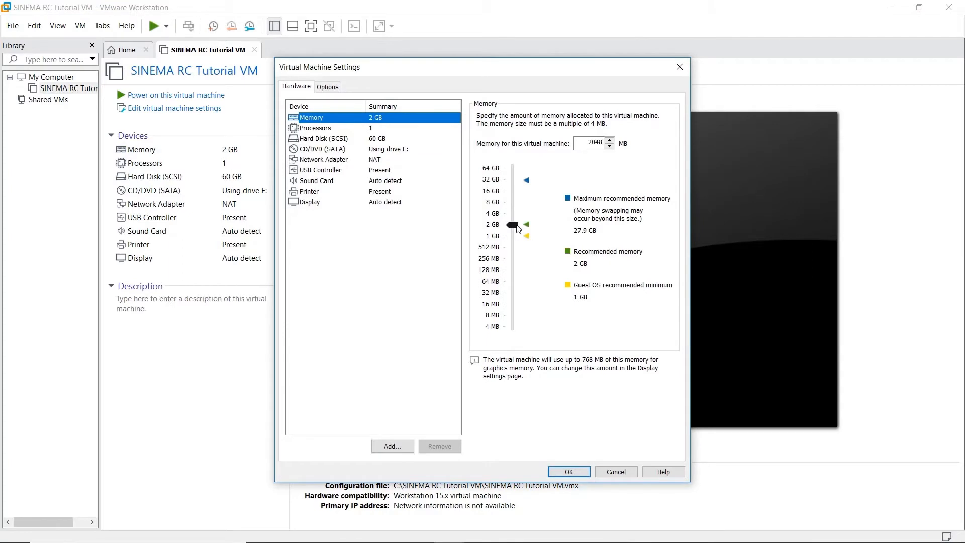
left_click(374, 160)
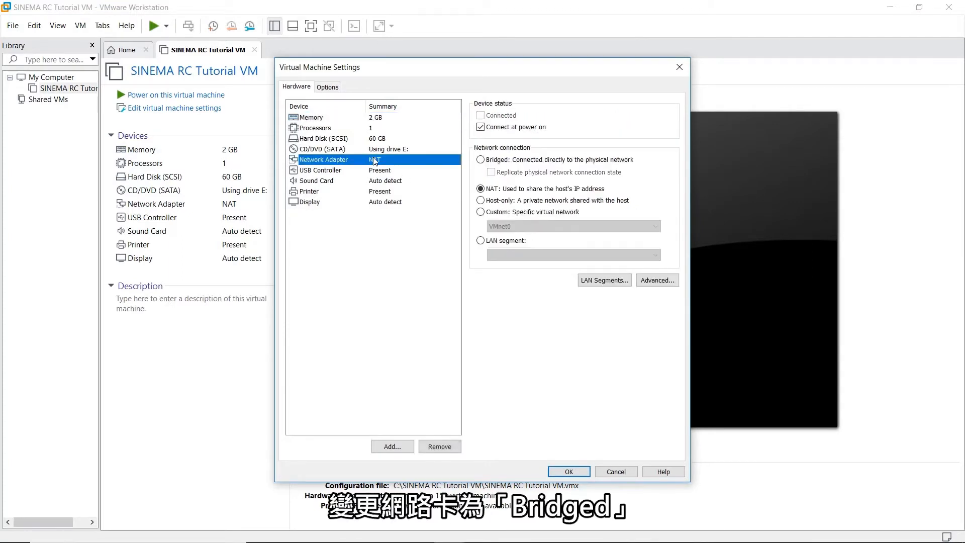
left_click(481, 161)
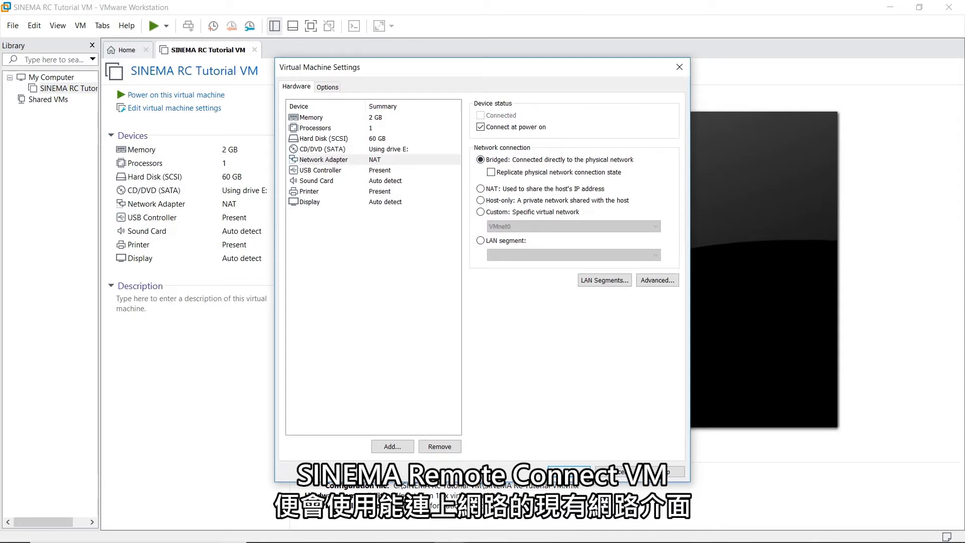
left_click(569, 471)
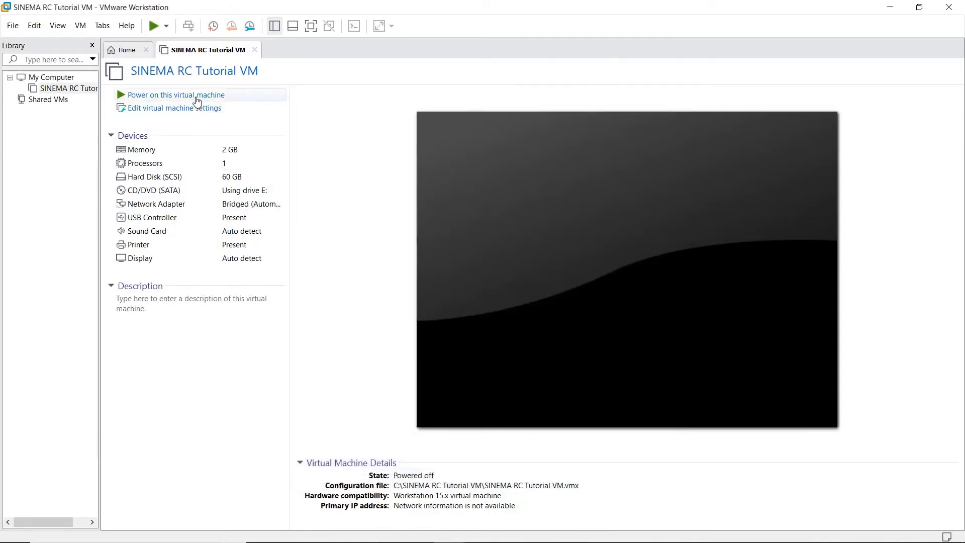
Power on the SINEMA RC Tutorial VM and dismiss the removable-device and bridge notices.
left_click(198, 97)
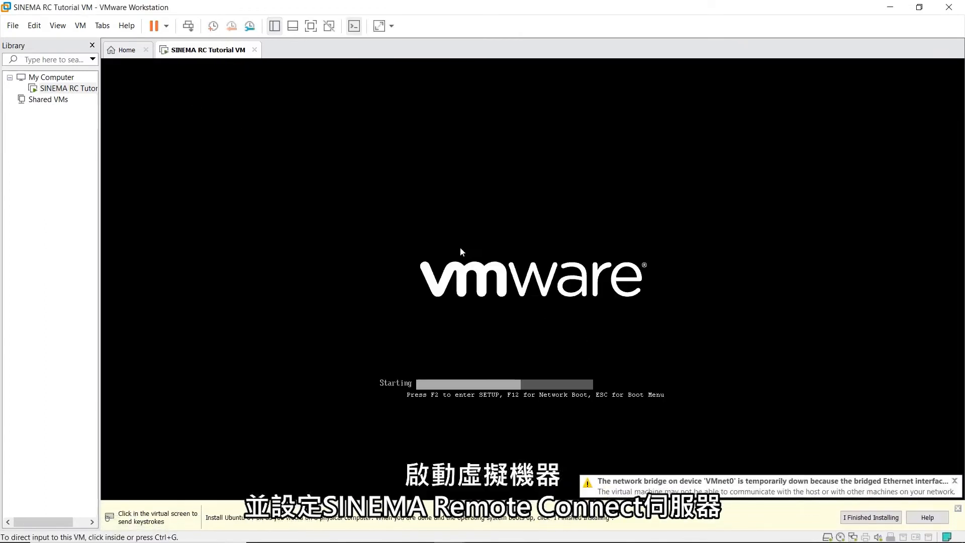
left_click(565, 339)
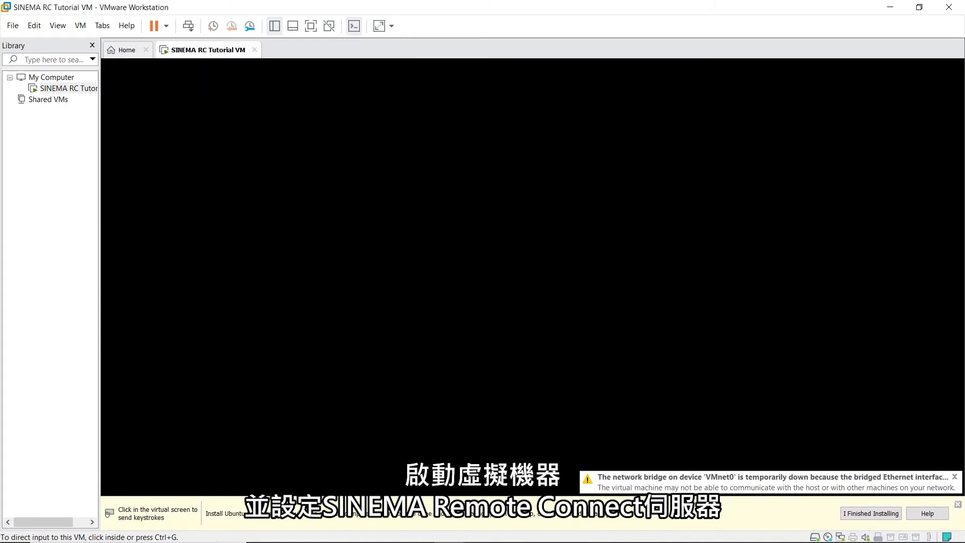
left_click(957, 504)
Start the SINEMA Remote Connect Server install, accept the licence, choose Single tenant and eth0.
left_click(502, 276)
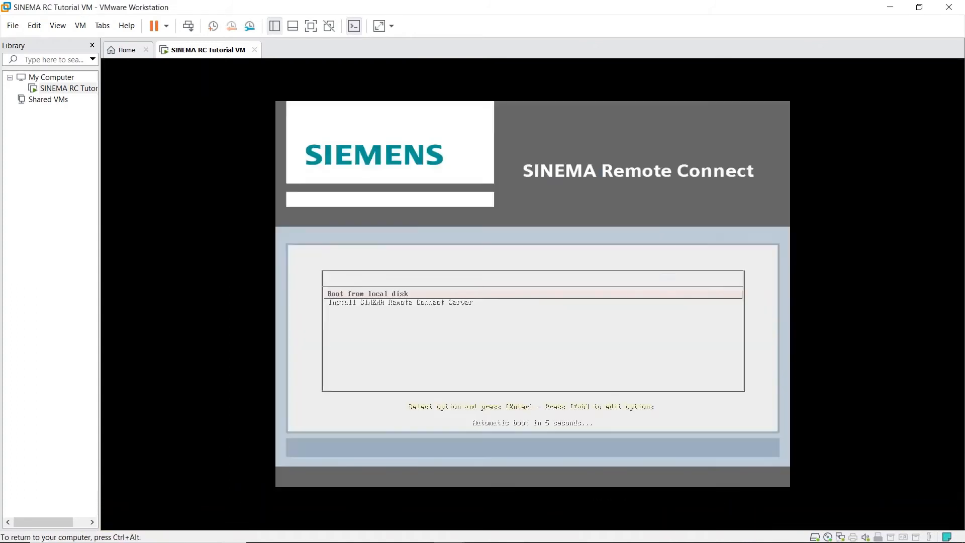
key("Down")
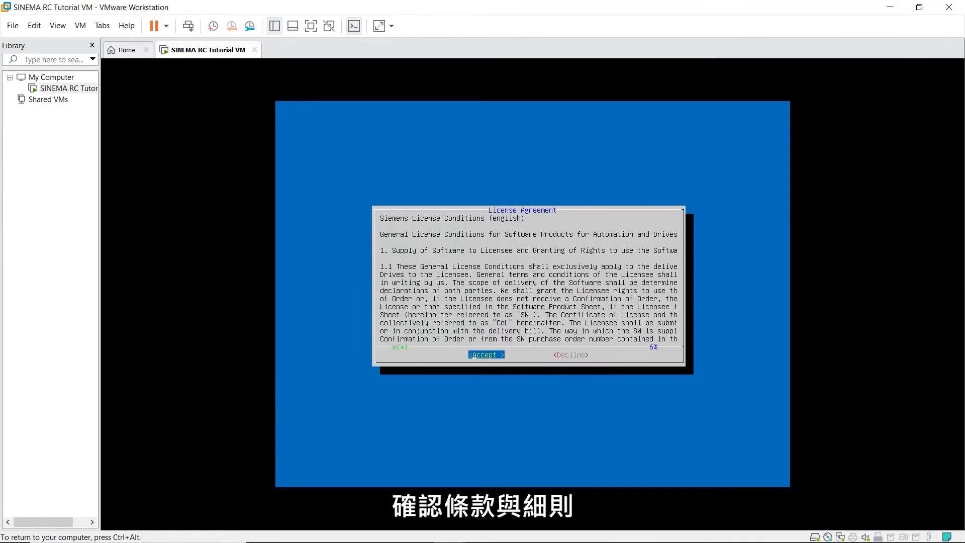
key("Return")
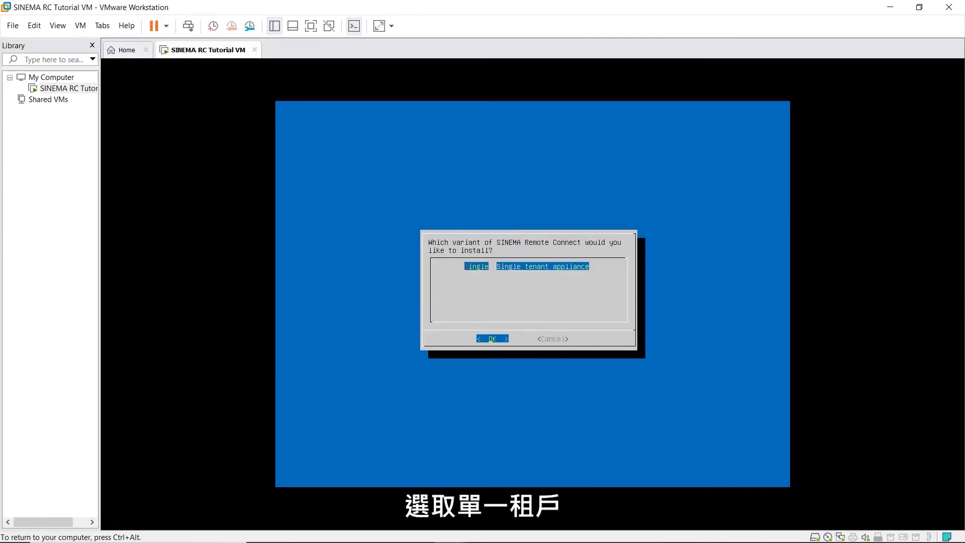
key("Return")
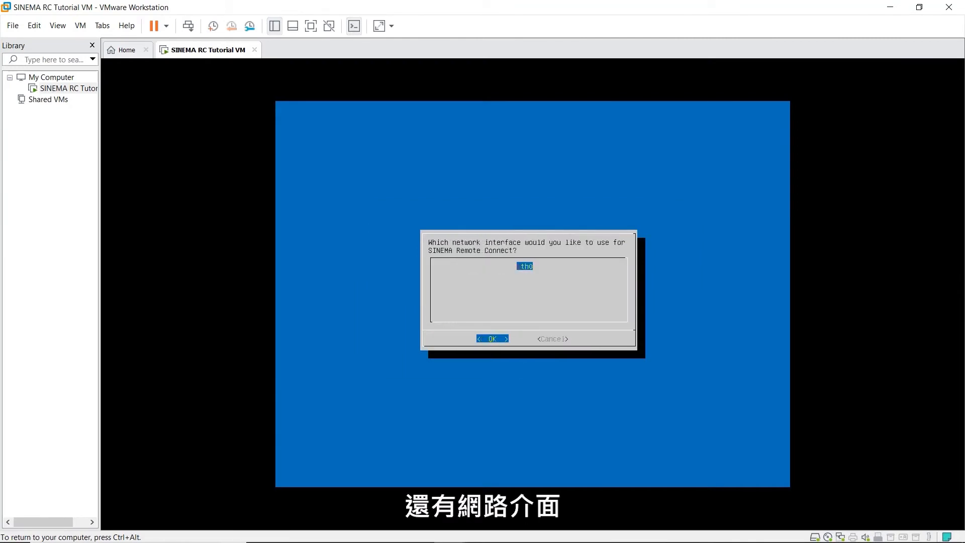
key("Return")
key("BackSpace")
key("BackSpace")
key("BackSpace")
key("BackSpace")
key("BackSpace")
key("BackSpace")
key("BackSpace")
key("BackSpace")
key("BackSpace")
key("BackSpace")
key("BackSpace")
key("BackSpace")
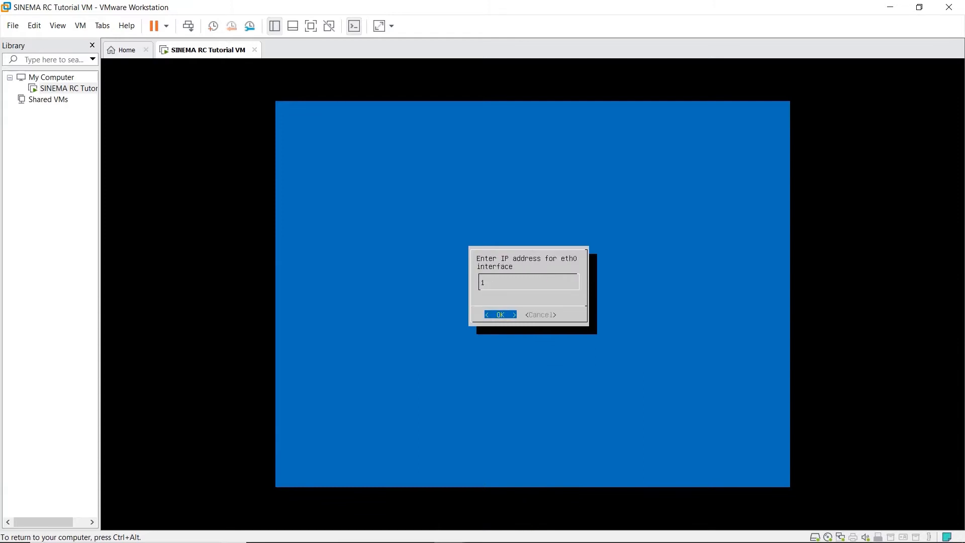
Give eth0 IP 10.0.7.10, mask 255.255.255.0, gateway 10.0.7.1, install, reboot and release input.
type("10")
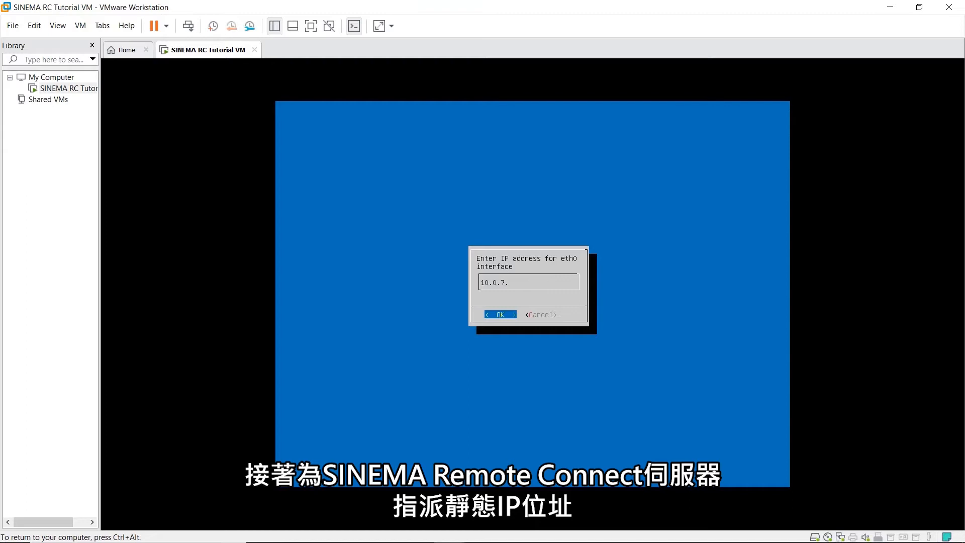
key("Return")
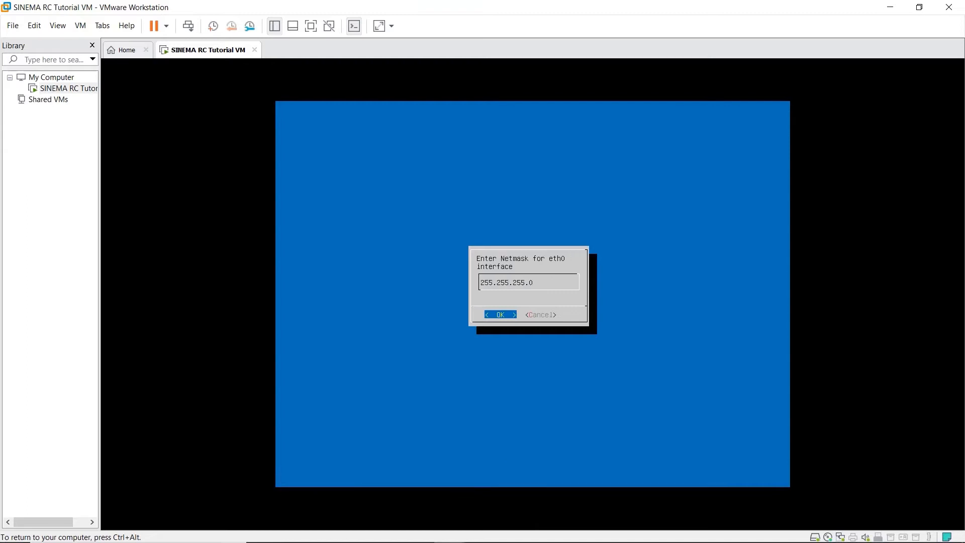
key("Return")
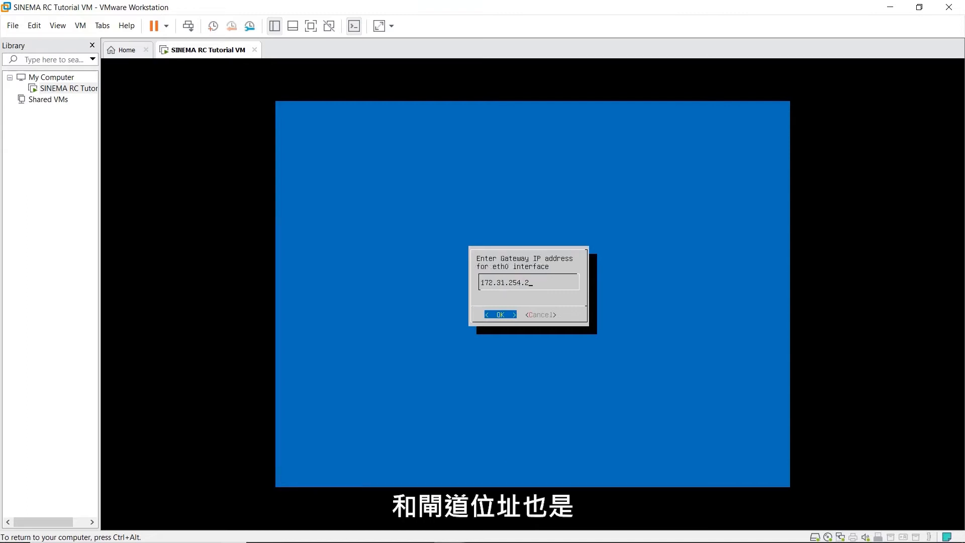
key("BackSpace")
key("BackSpace")
key("BackSpace")
key("BackSpace")
key("BackSpace")
key("BackSpace")
key("BackSpace")
key("BackSpace")
key("BackSpace")
key("BackSpace")
key("BackSpace")
key("BackSpace")
type("10.0.7.1")
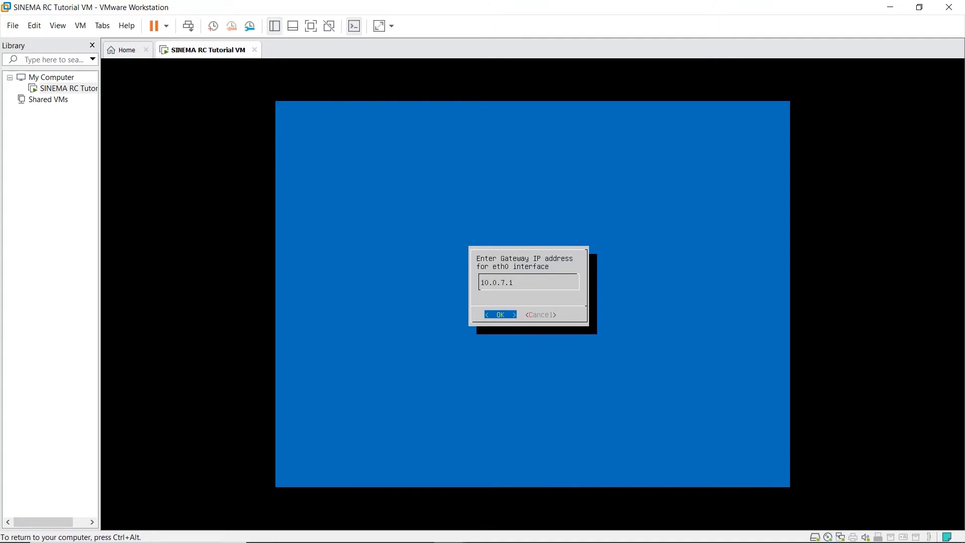
key("Return")
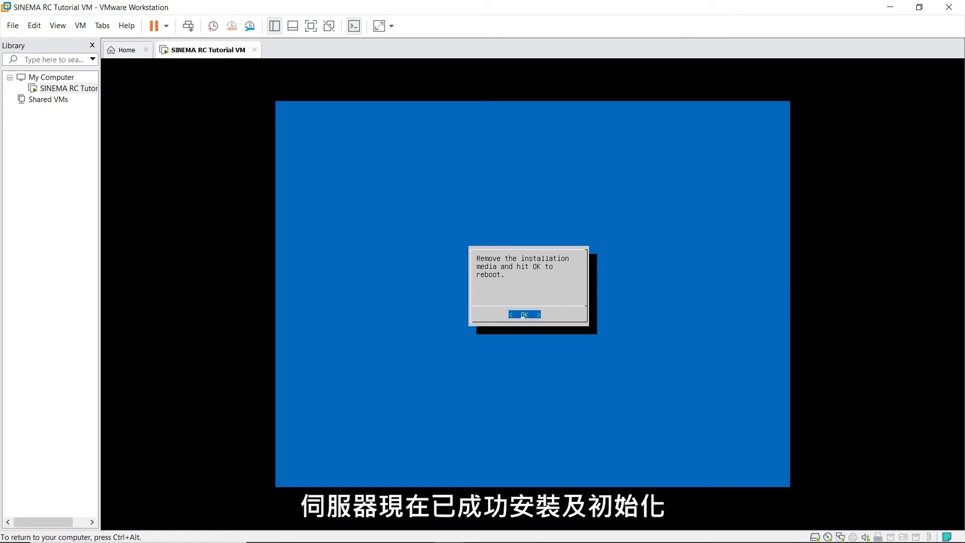
key("Return")
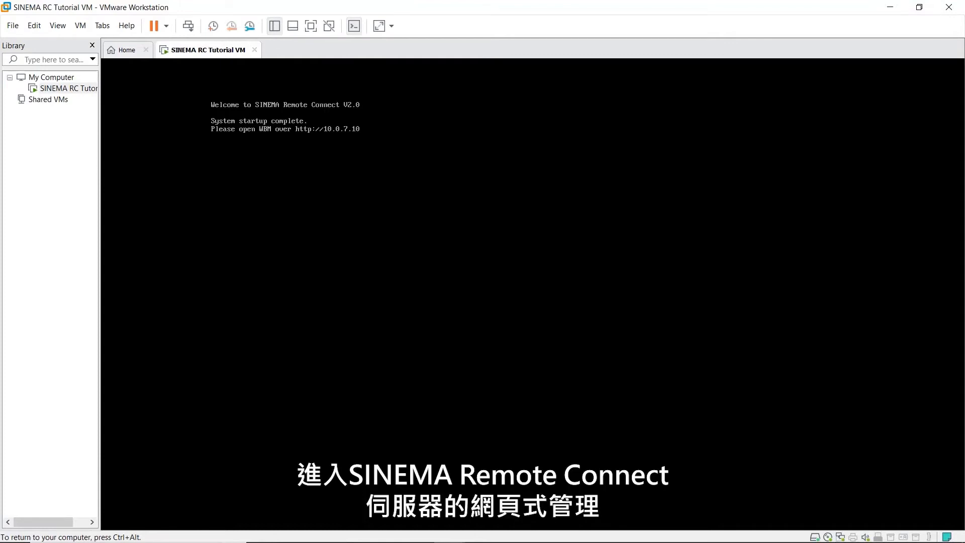
key("ctrl+alt")
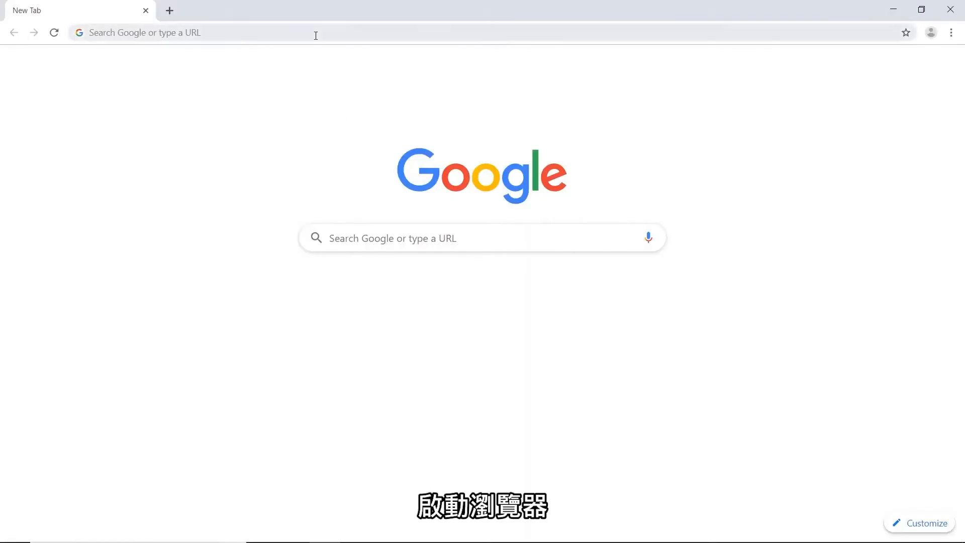
Load 10.0.7.10 in Chrome and proceed past the untrusted-certificate privacy warning.
left_click(316, 35)
type("10.0.7.1")
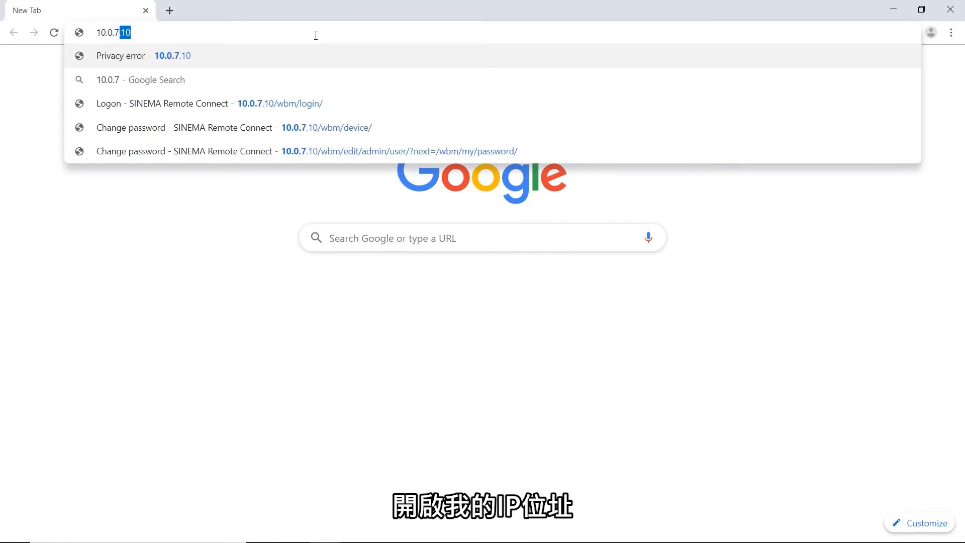
type("0")
key("Return")
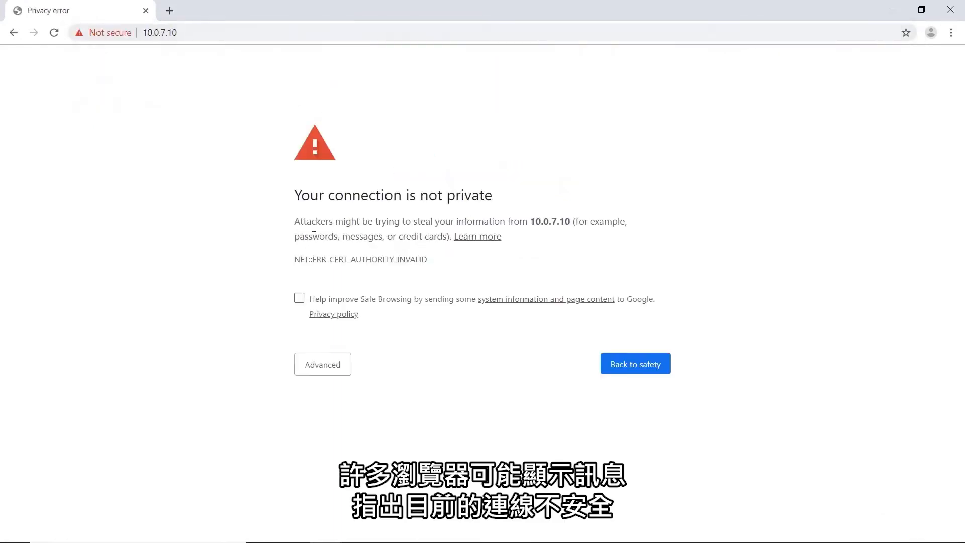
left_click(332, 369)
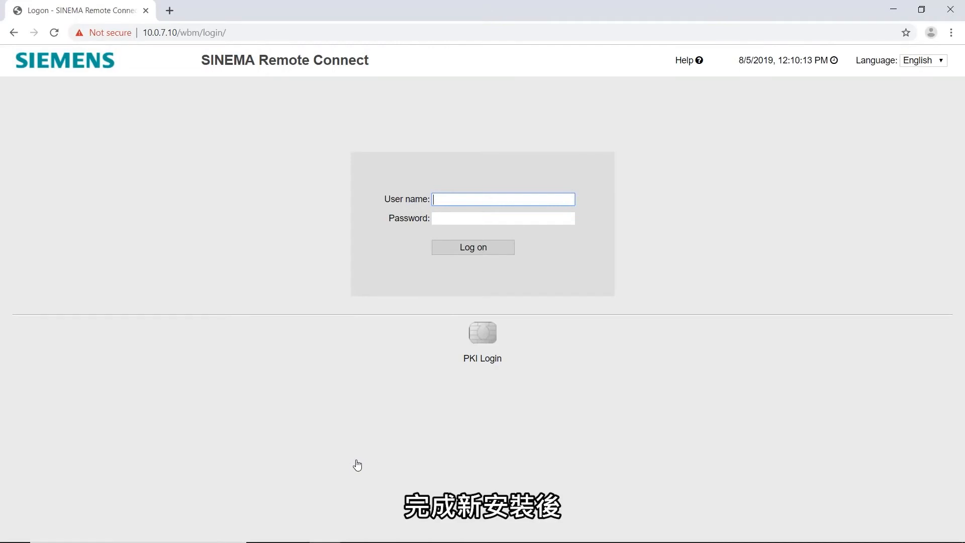
Log on to SINEMA Remote Connect with the default admin credentials.
type("admi")
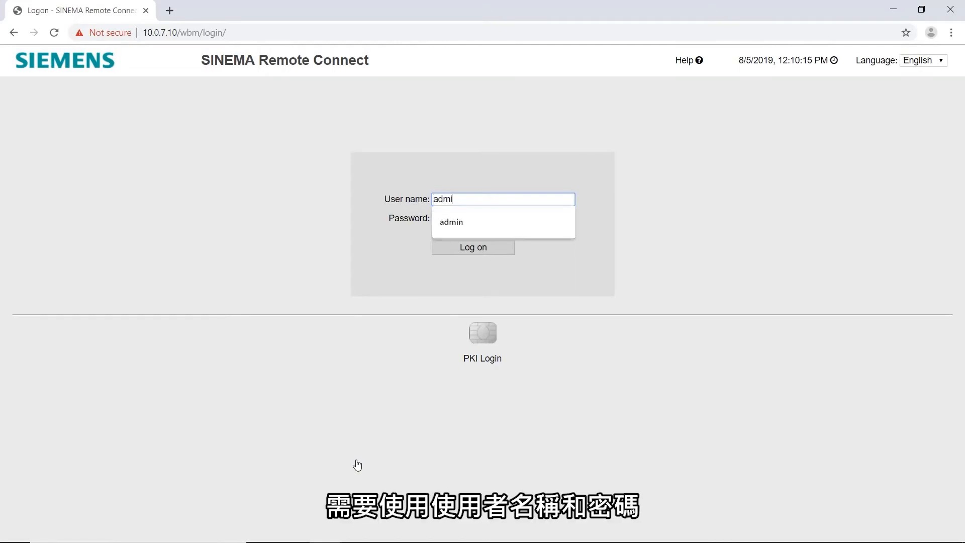
type("n")
key("Tab")
type("adm")
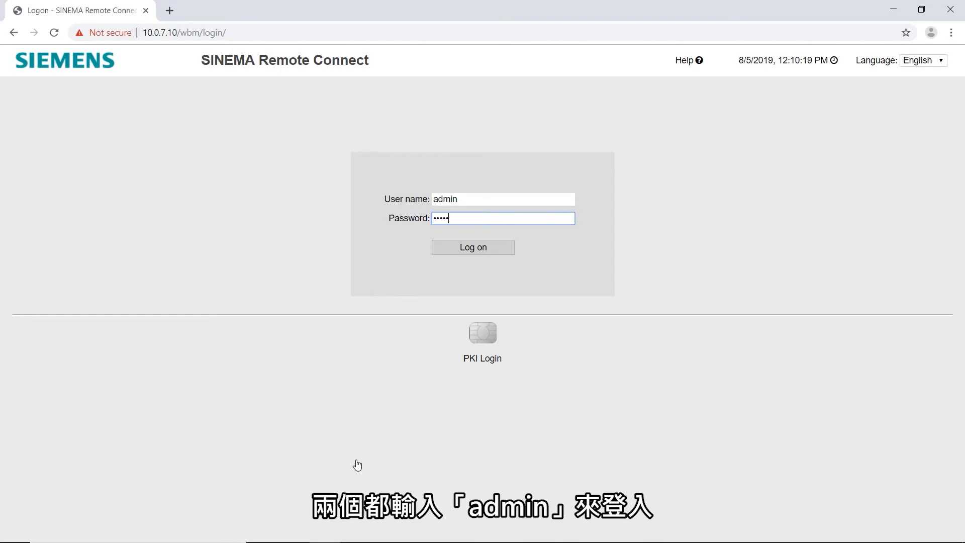
key("Return")
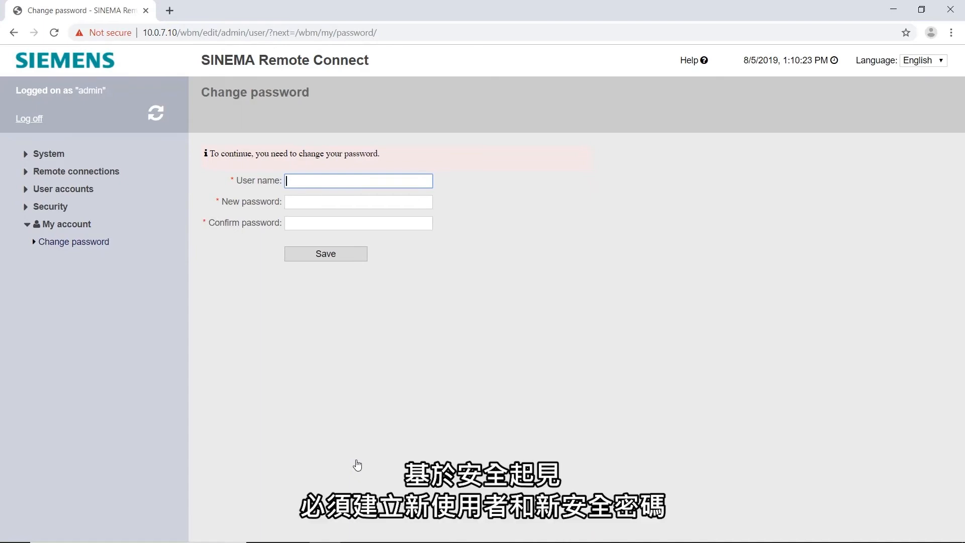
Set the new user name 'Admin' with a new secure password, confirmed, and save.
type("Admin")
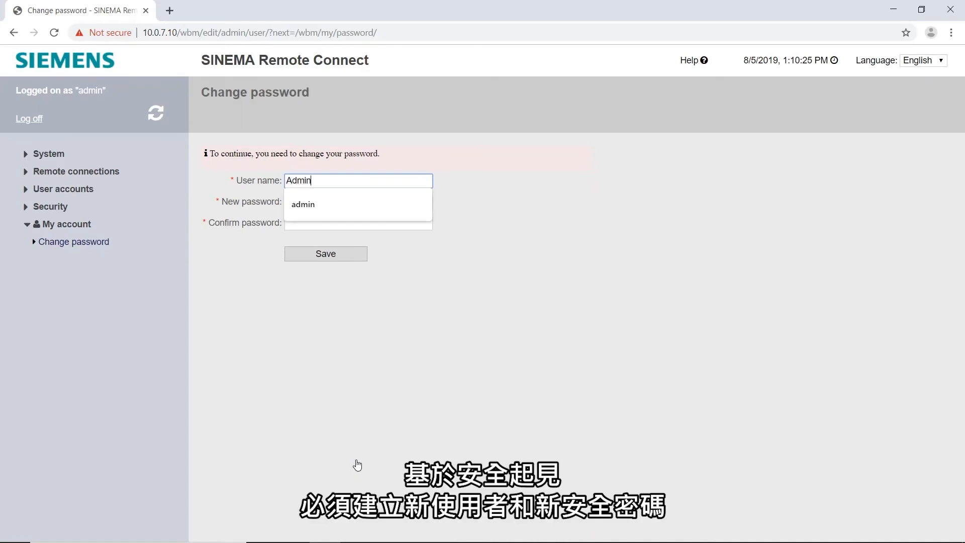
key("Tab")
type("****")
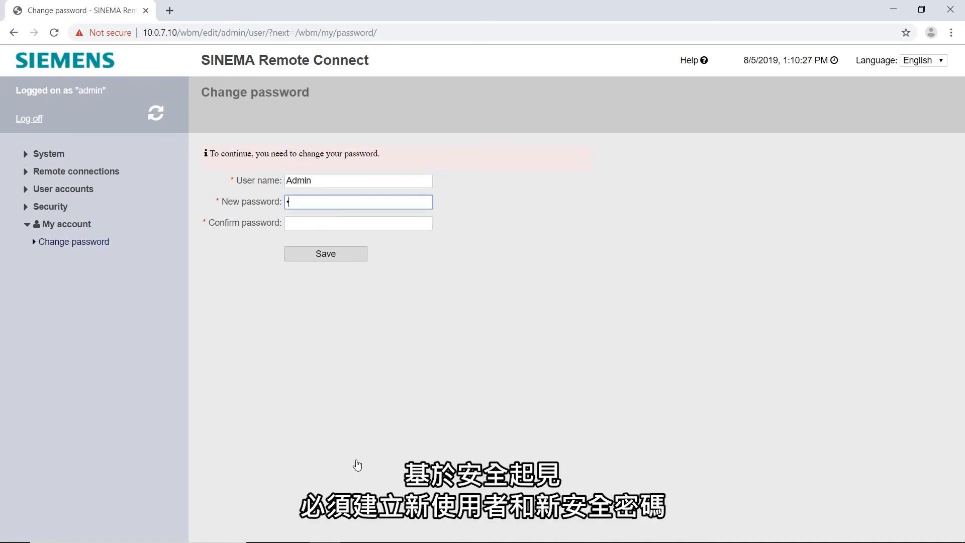
type("********")
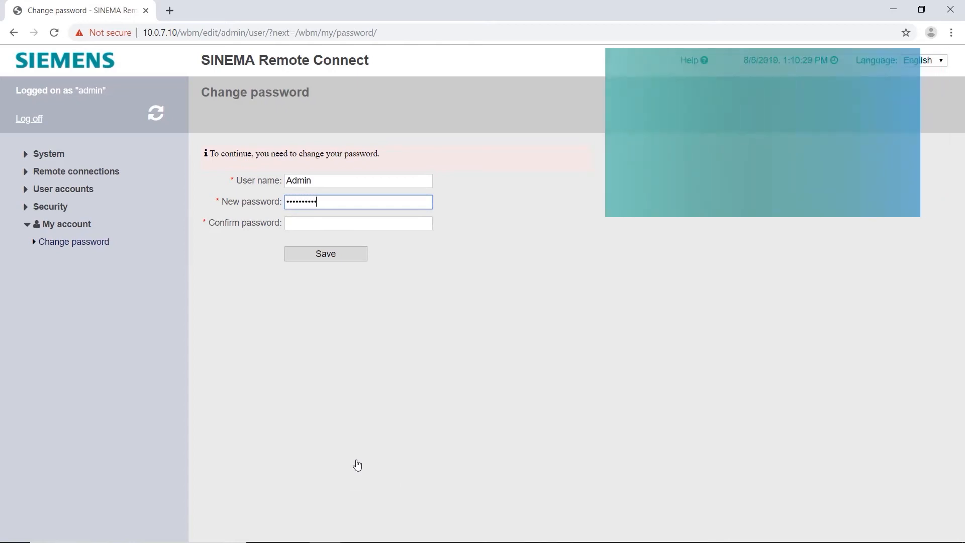
type("*")
key("Tab")
type("*************")
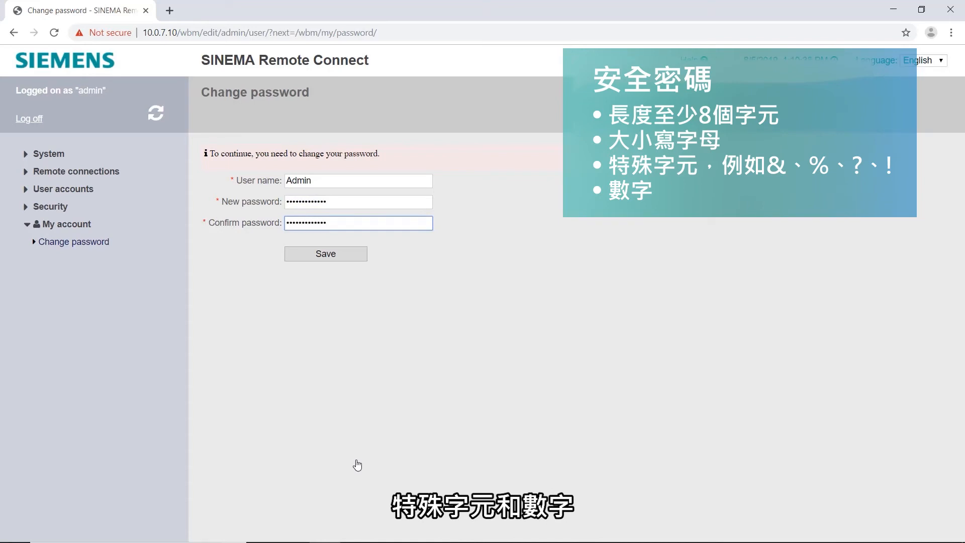
left_click(334, 258)
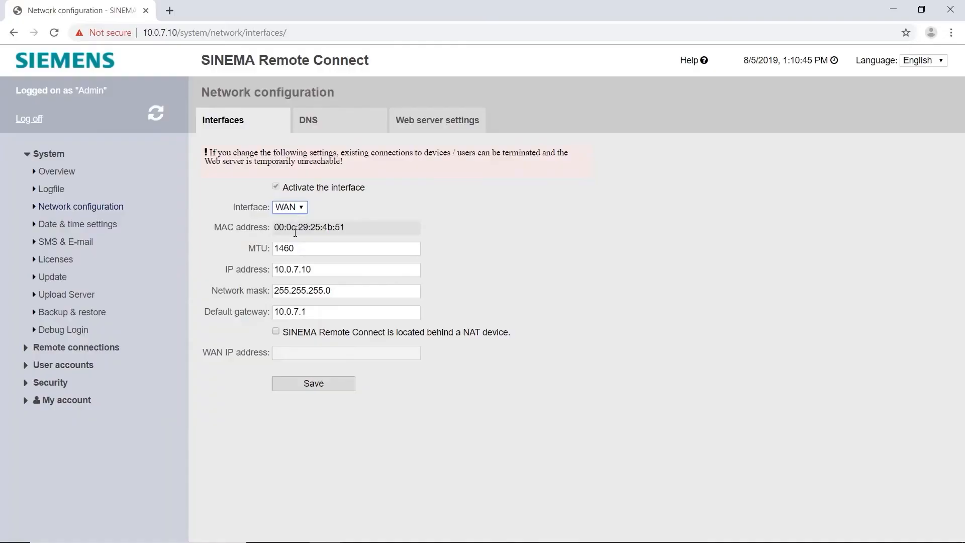
Mark the WAN interface as behind a NAT device with WAN IP 11.0.45.2 and save.
left_click(279, 332)
left_click(288, 352)
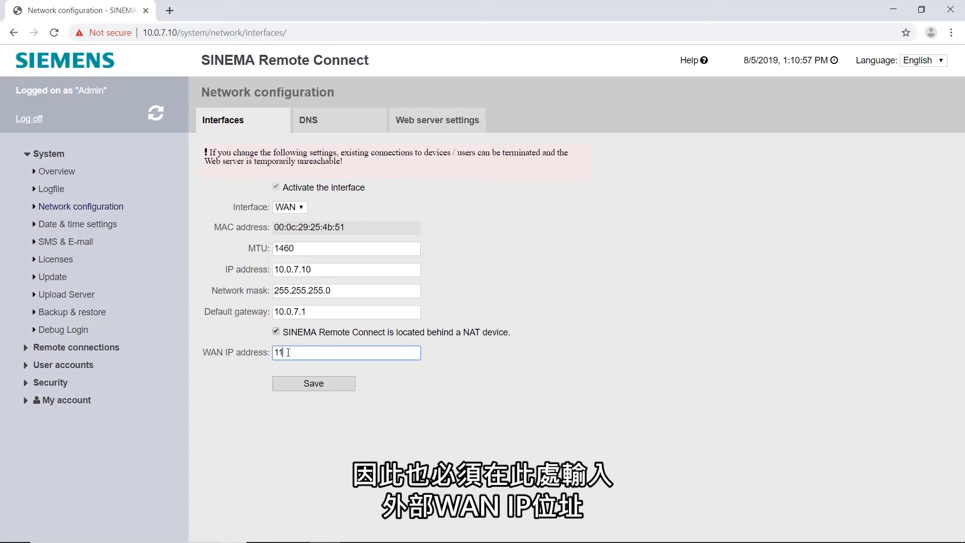
type("11.0.45.2")
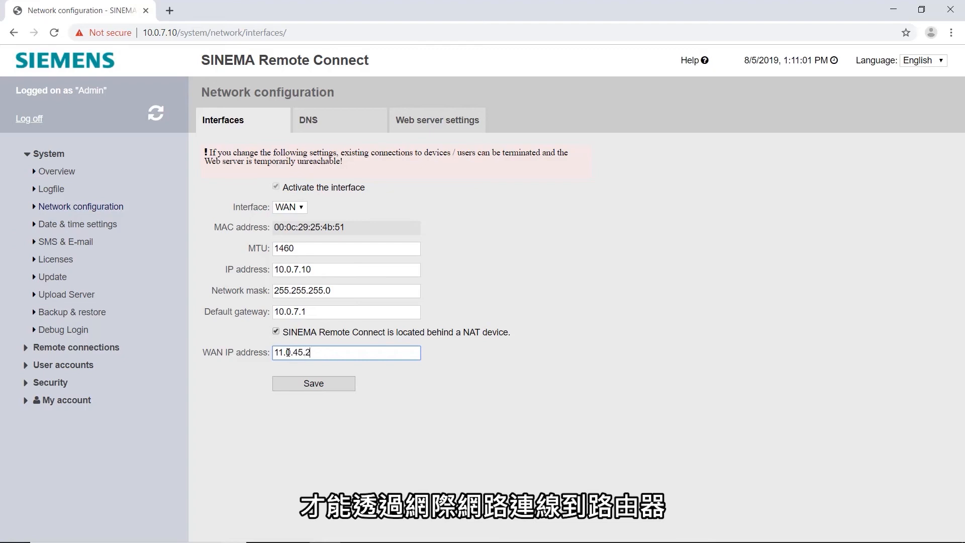
left_click(312, 384)
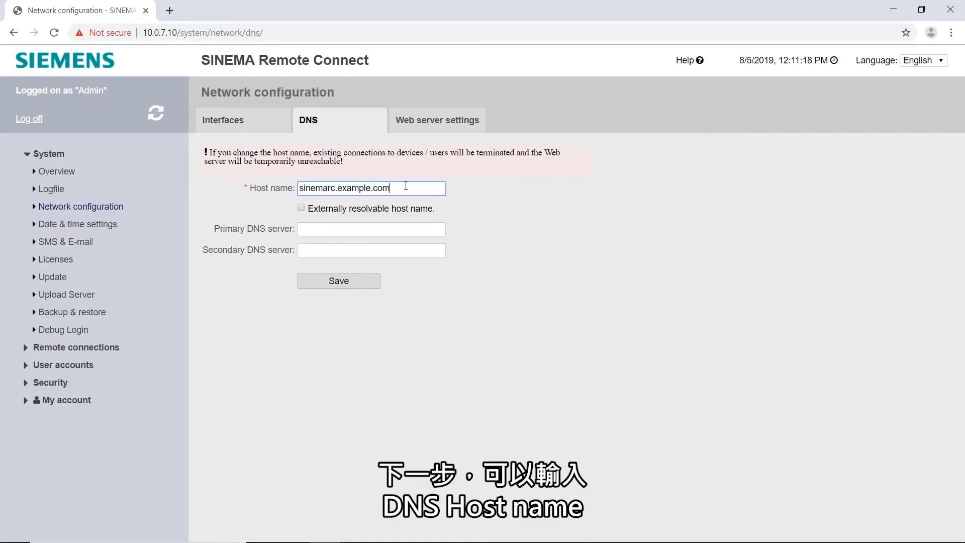
Save host name SinemaRCserver.dyndns.org as externally resolvable with primary DNS server 8.8.8.8.
left_click_drag(390, 188, 274, 187)
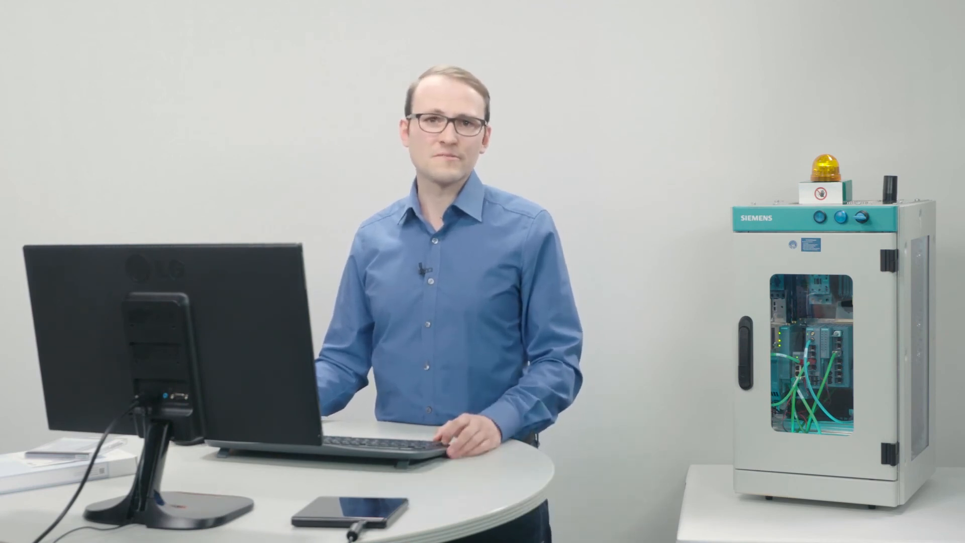
type("SinemaRC")
type("server.c")
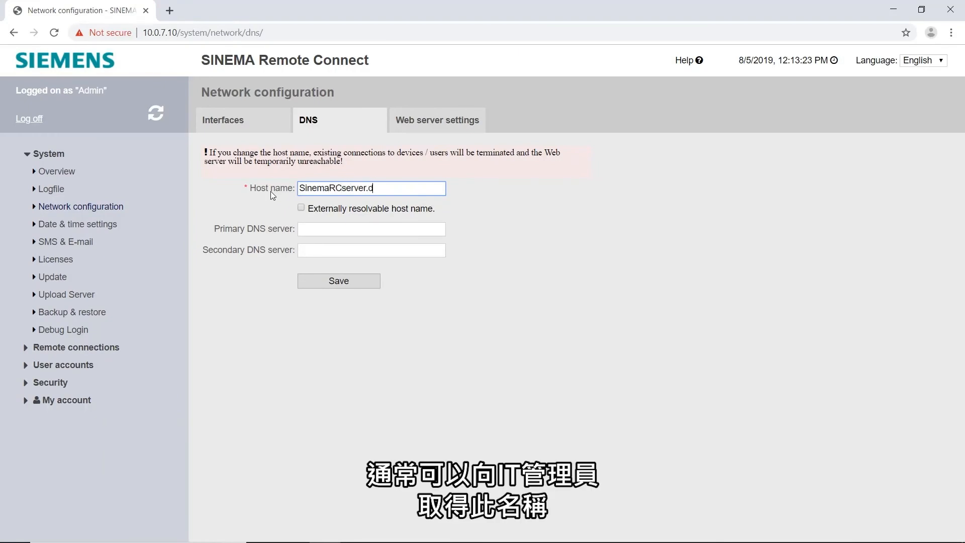
type("yndns.org")
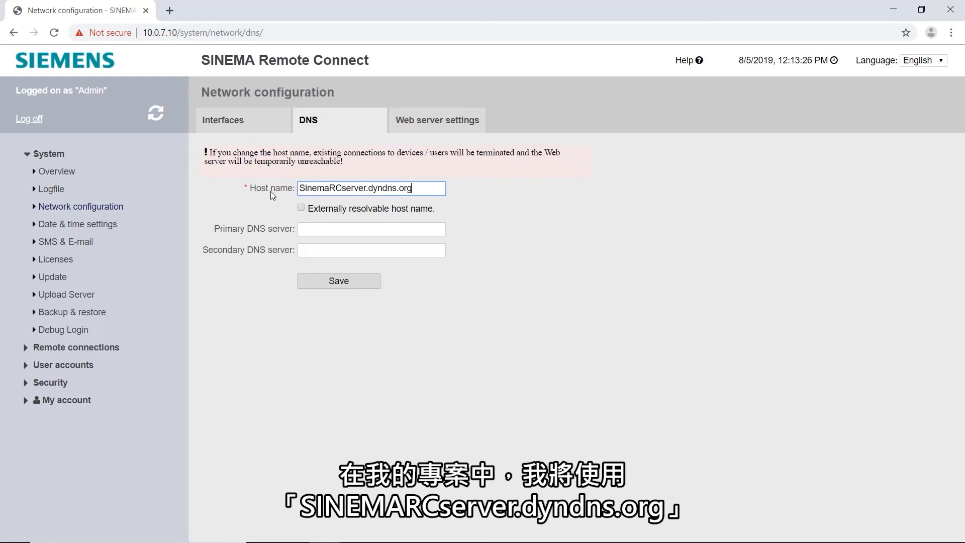
left_click(301, 208)
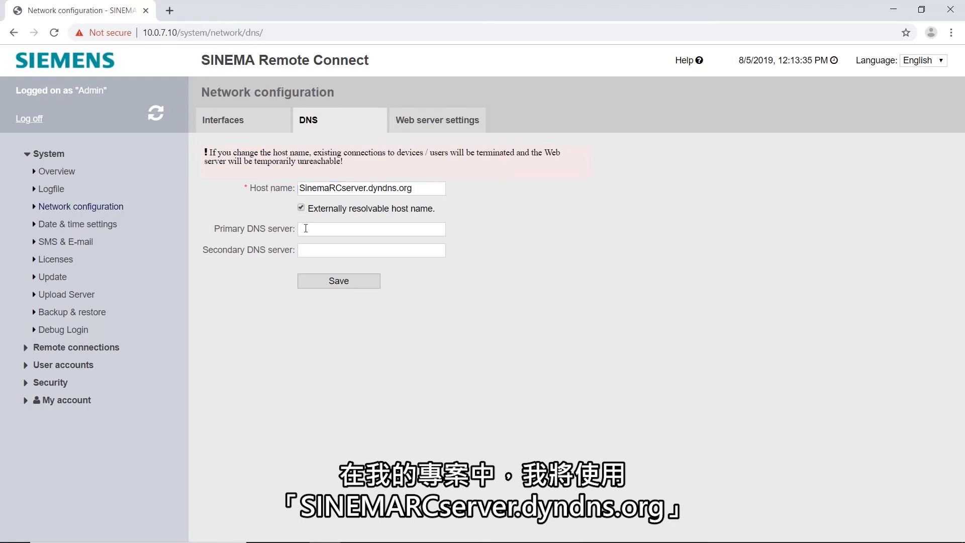
left_click(305, 229)
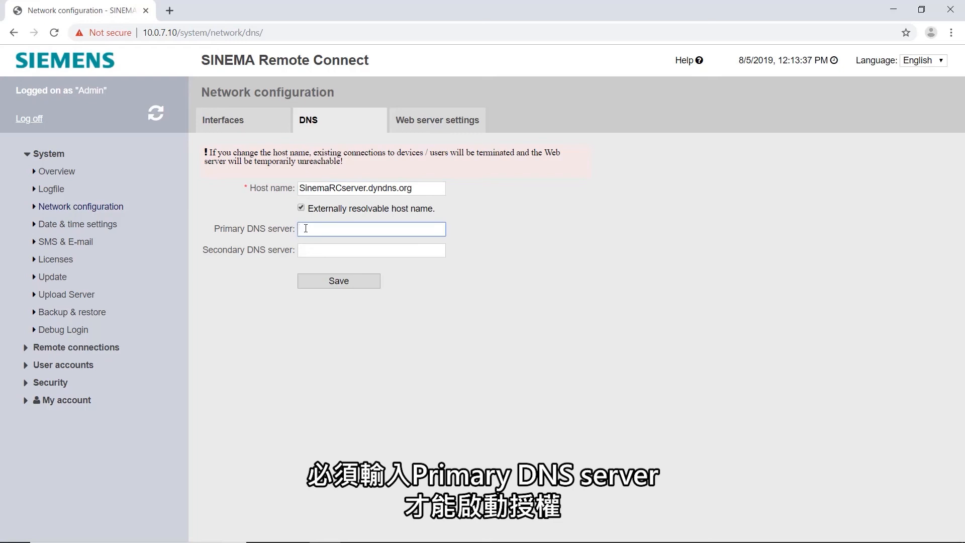
type("8.8.8.8")
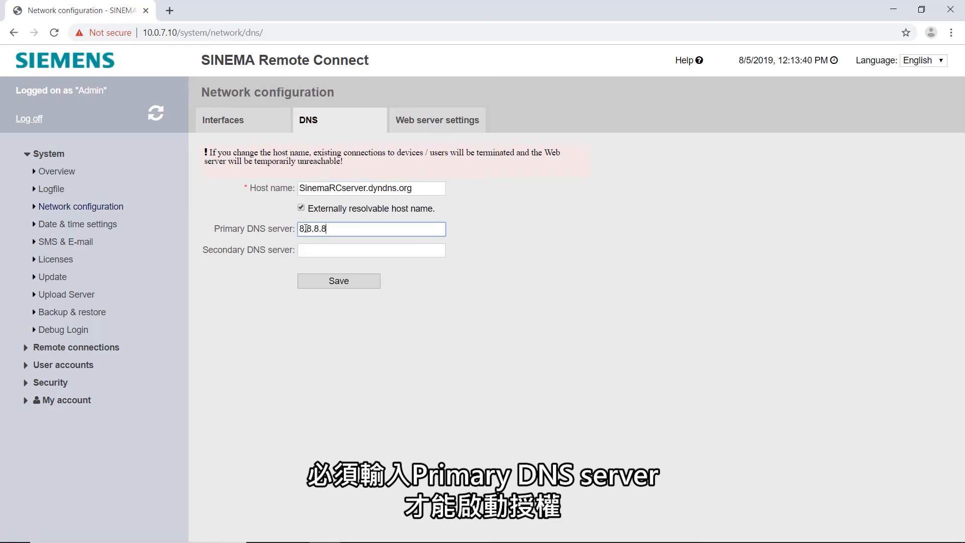
left_click(323, 280)
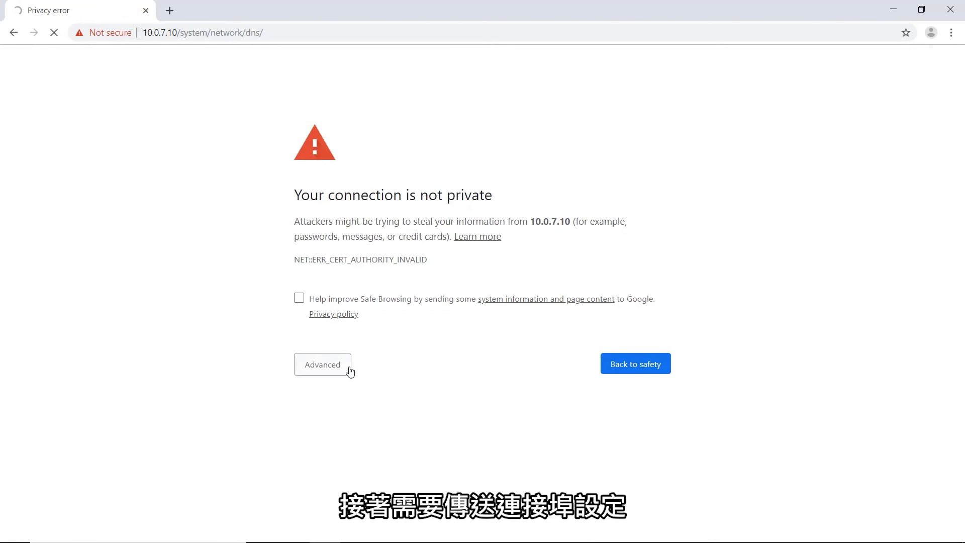
Get past the certificate warning and save web server ports HTTPS 443 and fallback 6220.
left_click(350, 371)
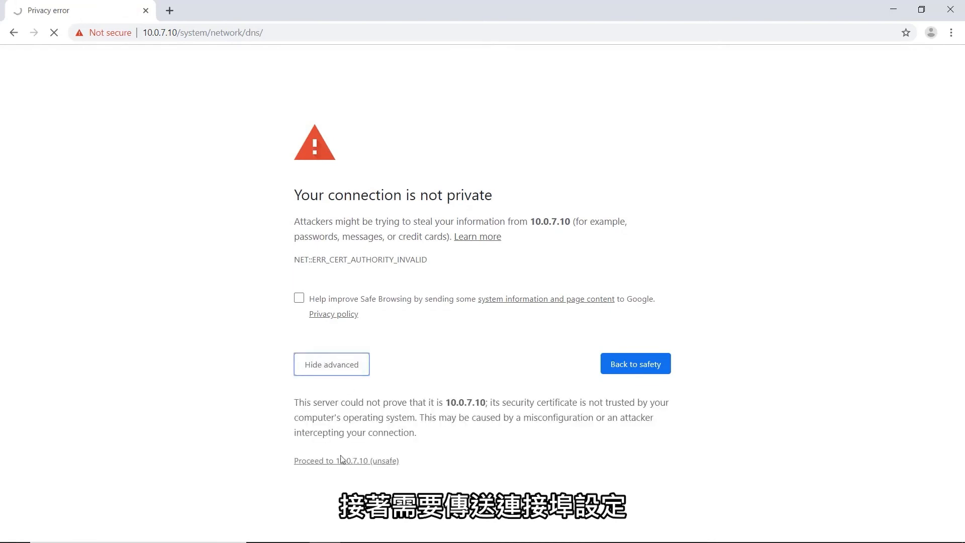
left_click(341, 459)
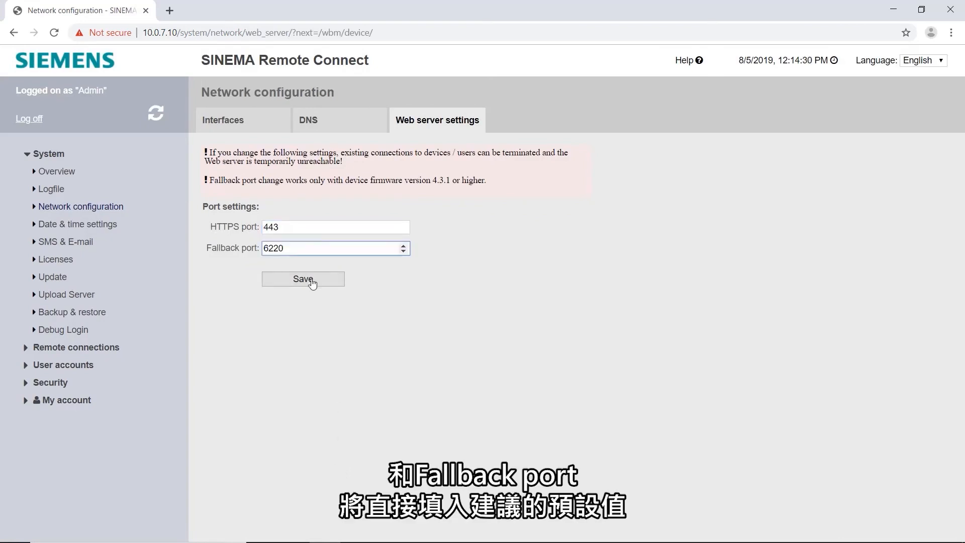
left_click(312, 284)
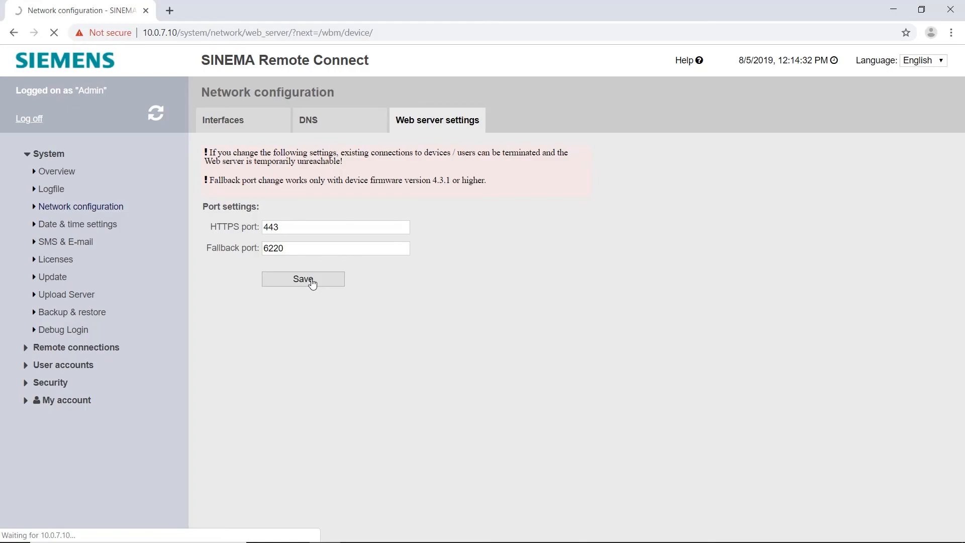